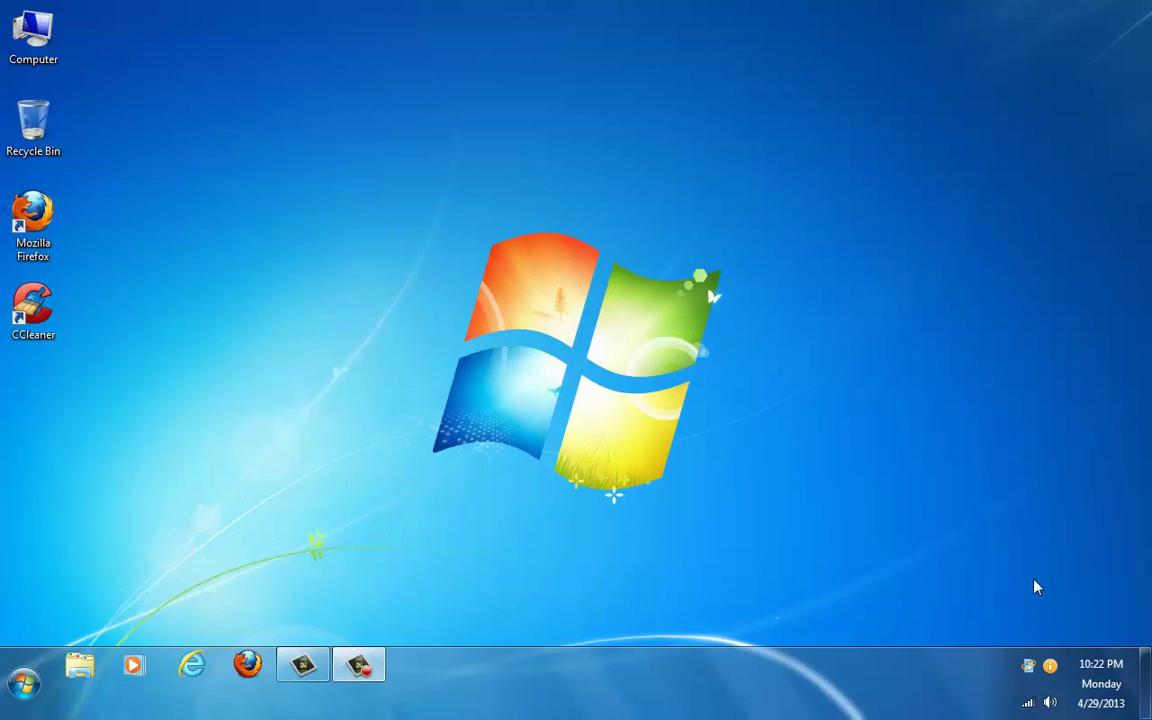
Step: Launch CCleaner from the desktop, allow it to make changes to the computer, and maximize its window
double_click(24, 318)
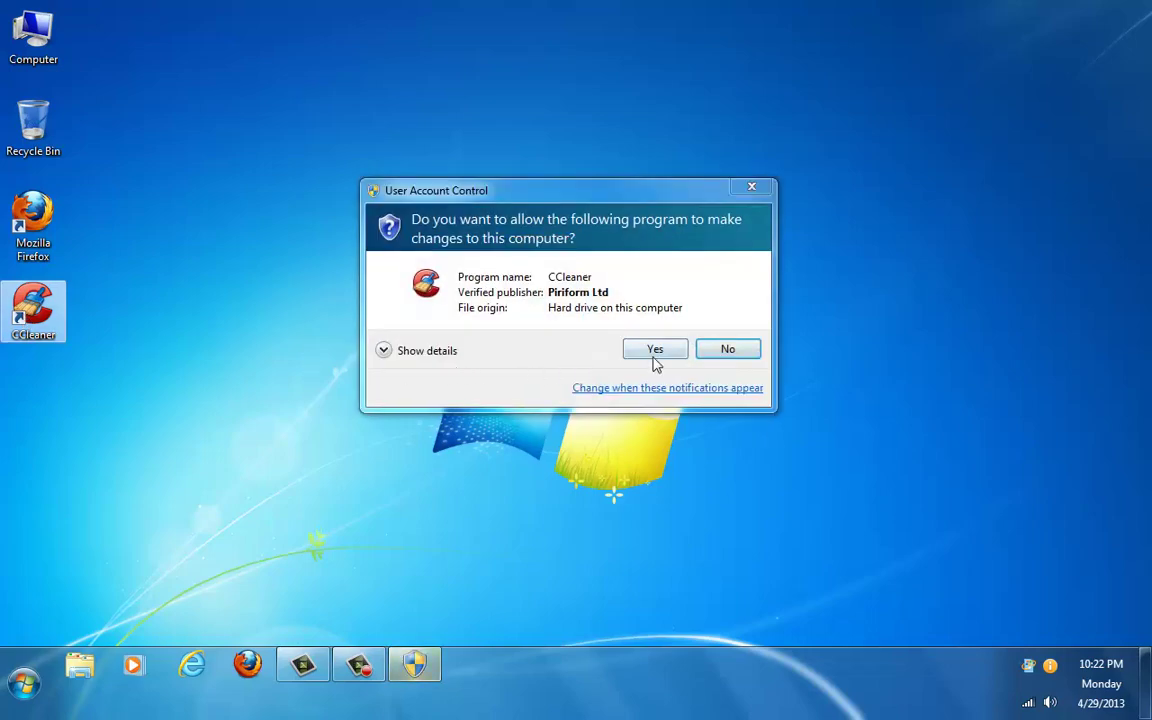
left_click(656, 351)
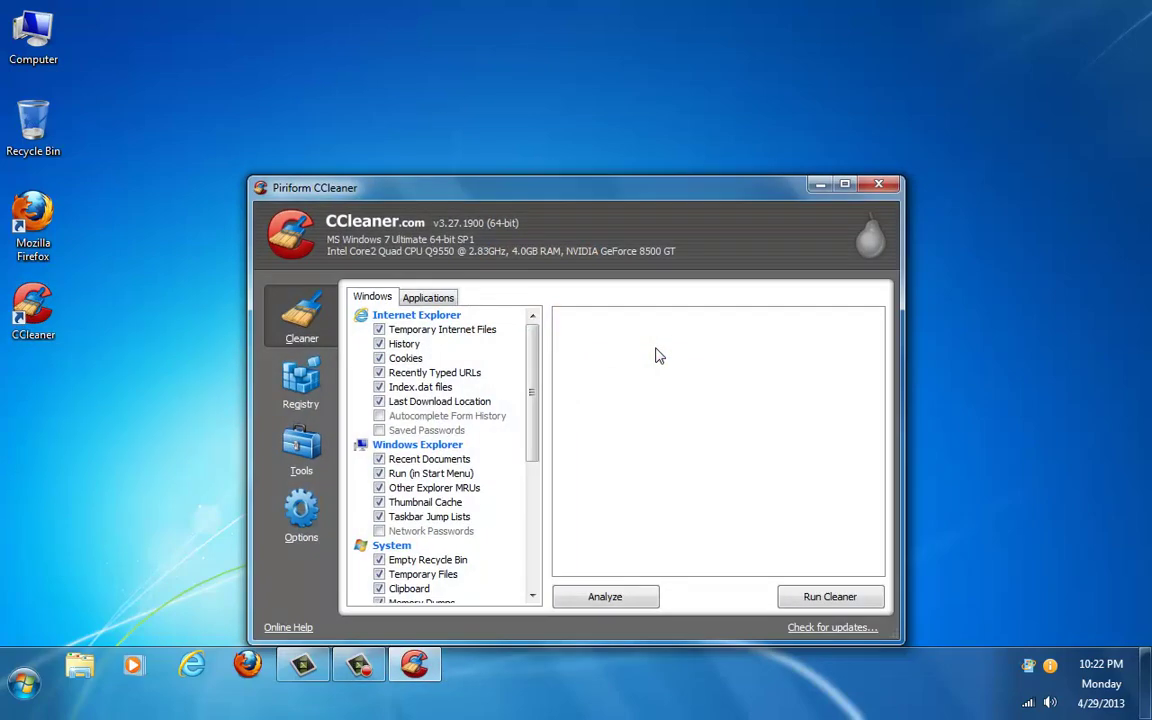
left_click(845, 185)
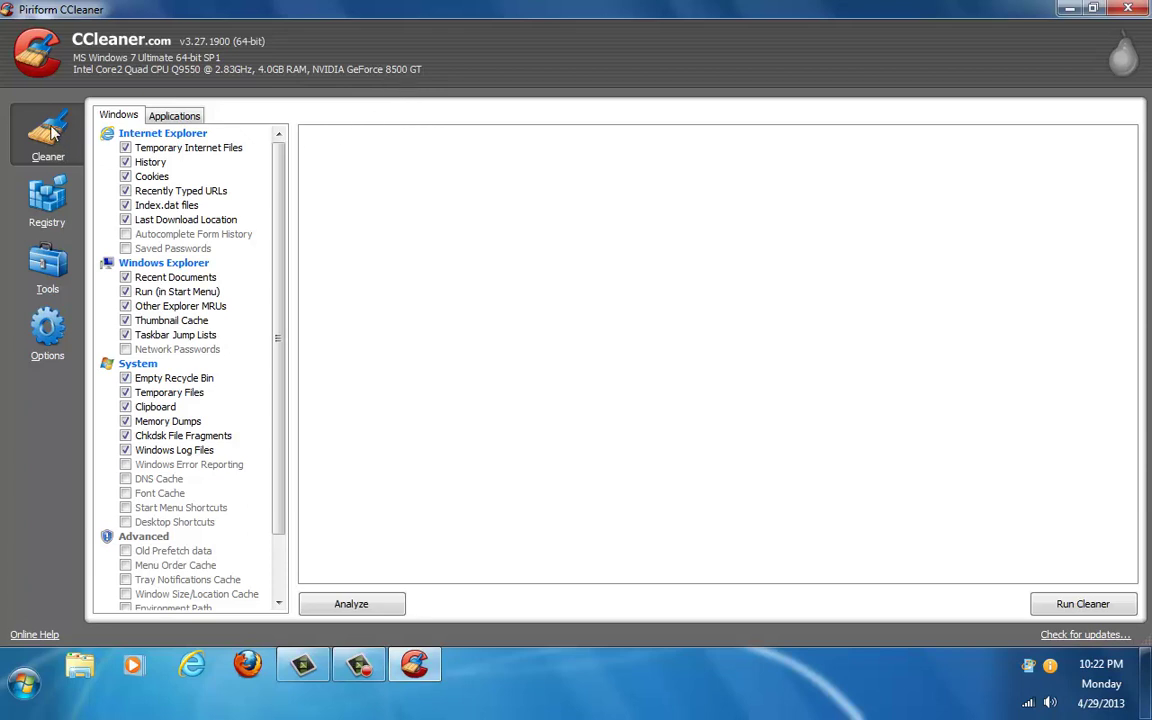
Step: Look through the Registry, Tools and Options sections and return to the Cleaner section
left_click(42, 208)
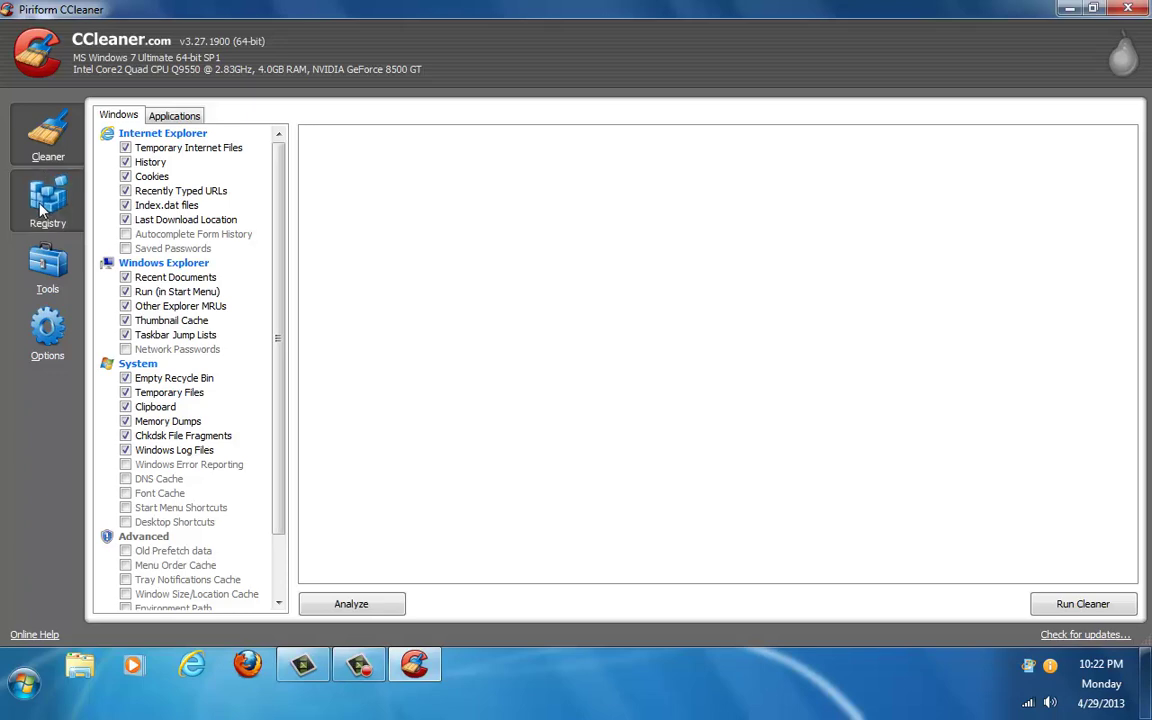
left_click(40, 278)
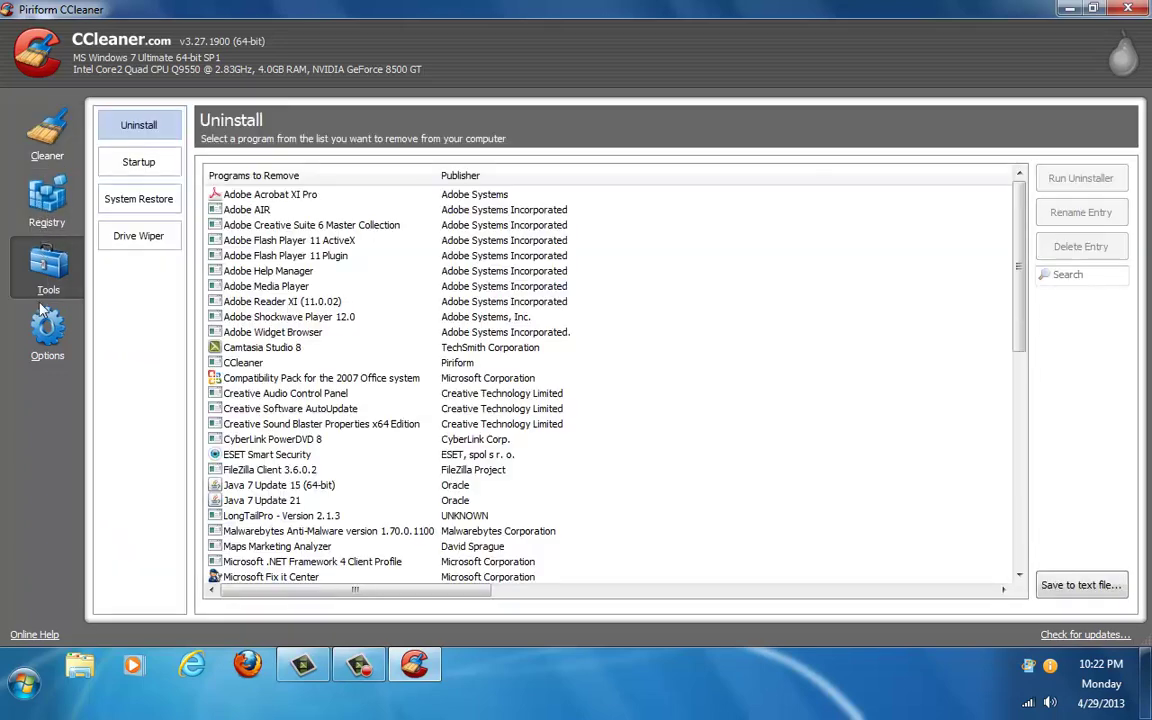
left_click(47, 330)
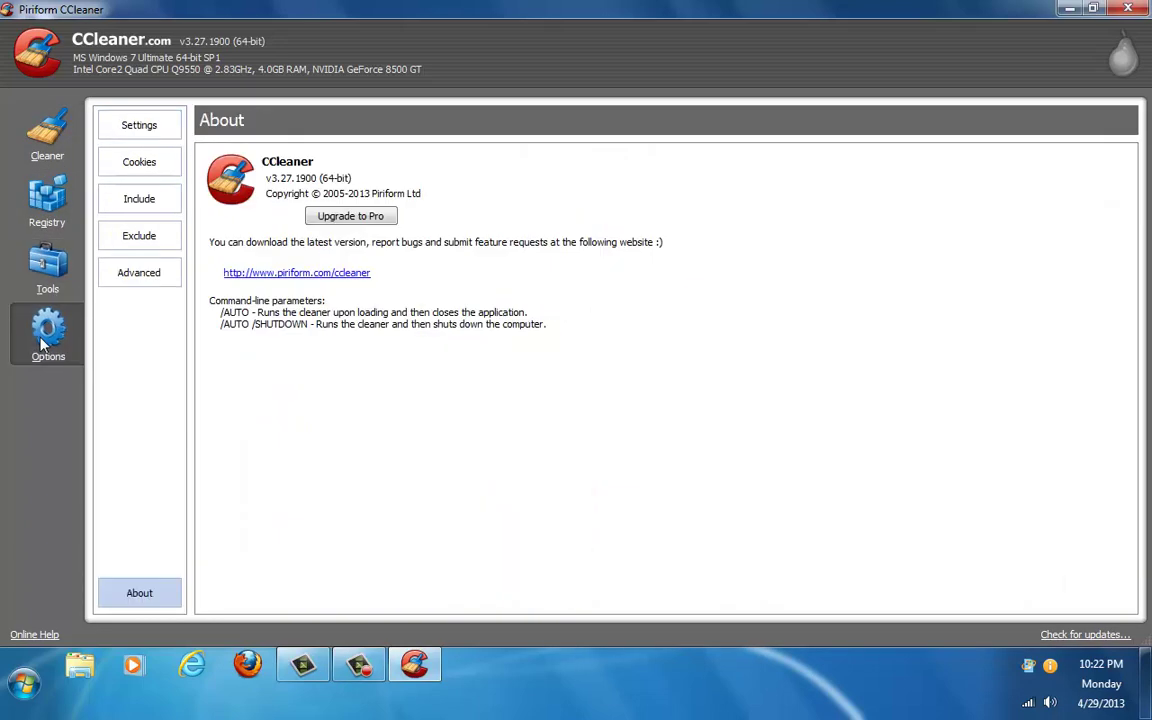
left_click(48, 132)
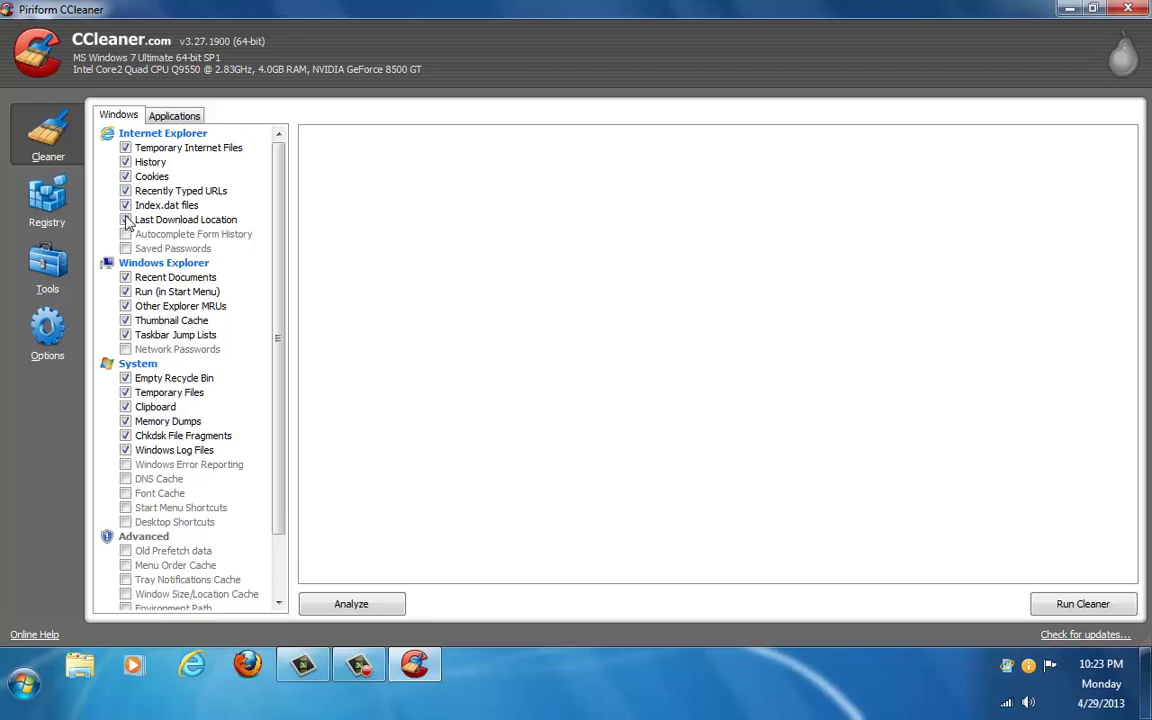
Step: Toggle Internet Explorer's Last Download Location cleaning option off and back on
left_click(126, 221)
left_click(126, 221)
left_click(126, 221)
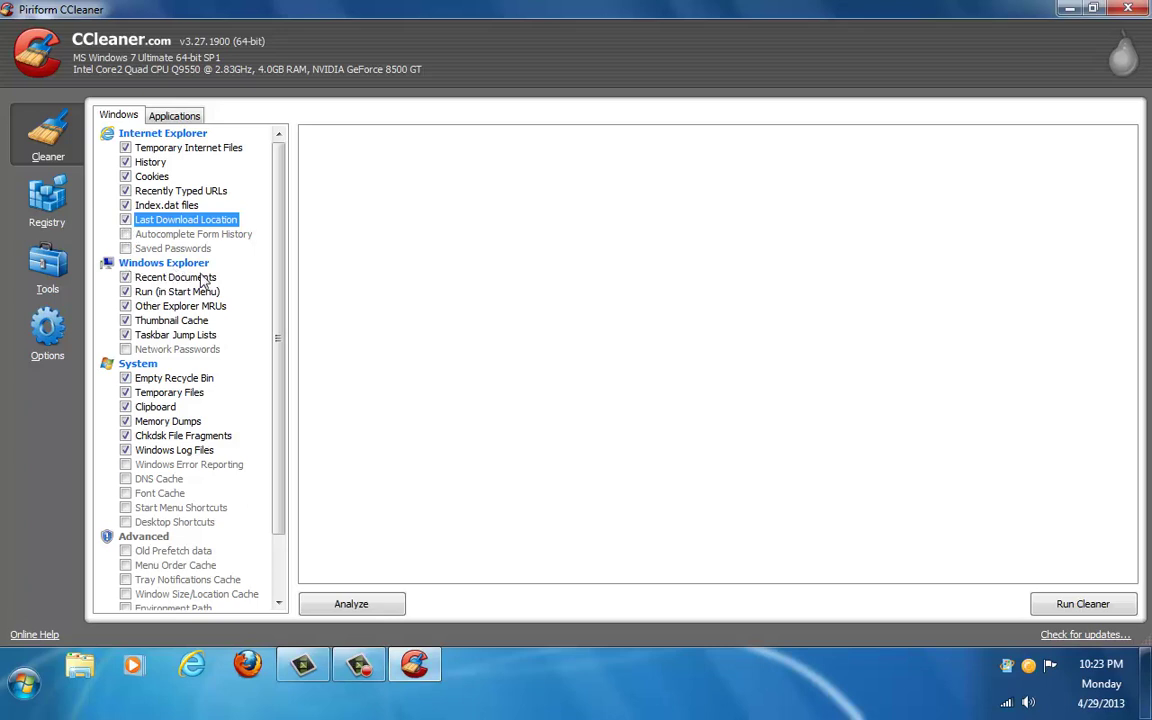
Step: Review the cleaning items listed for Windows and for Applications, ending on the Windows list
left_click_drag(282, 269, 224, 193)
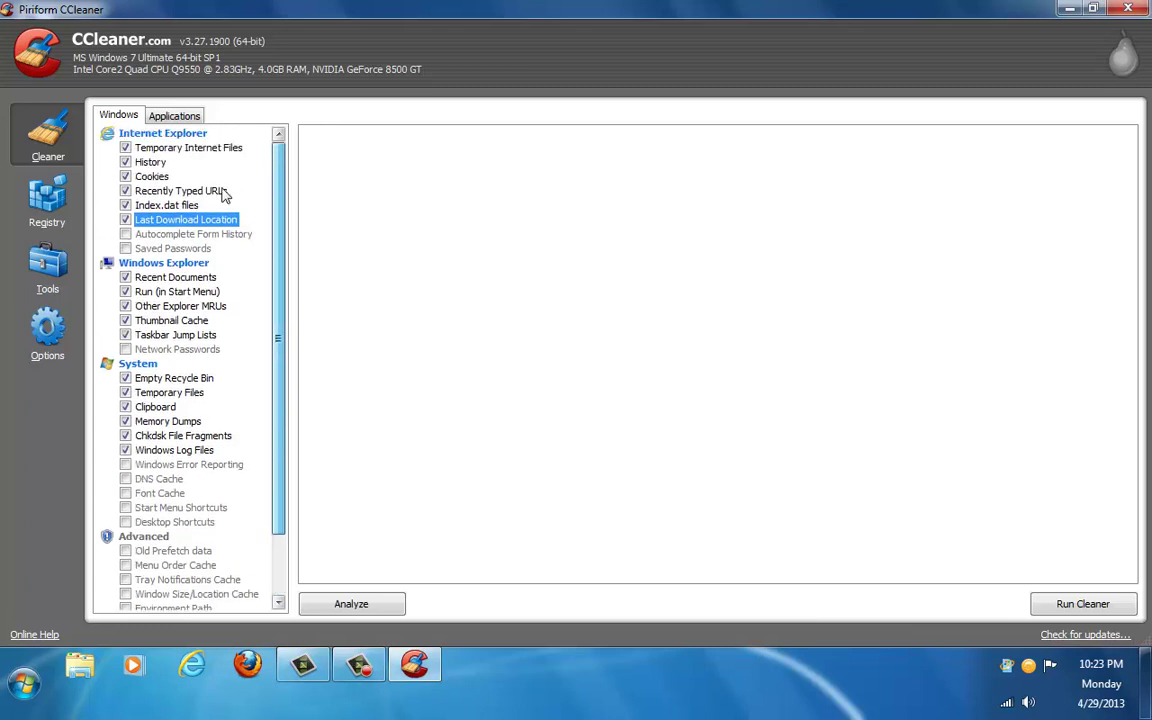
left_click(174, 116)
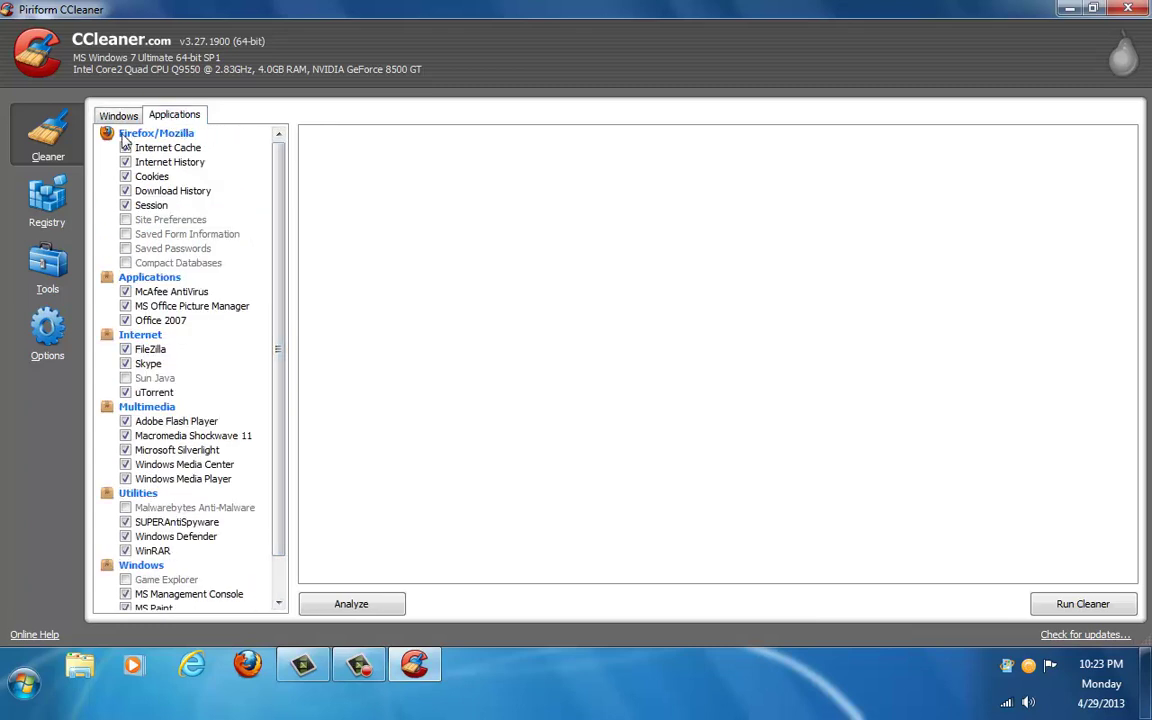
scroll(232, 268, "down", 1)
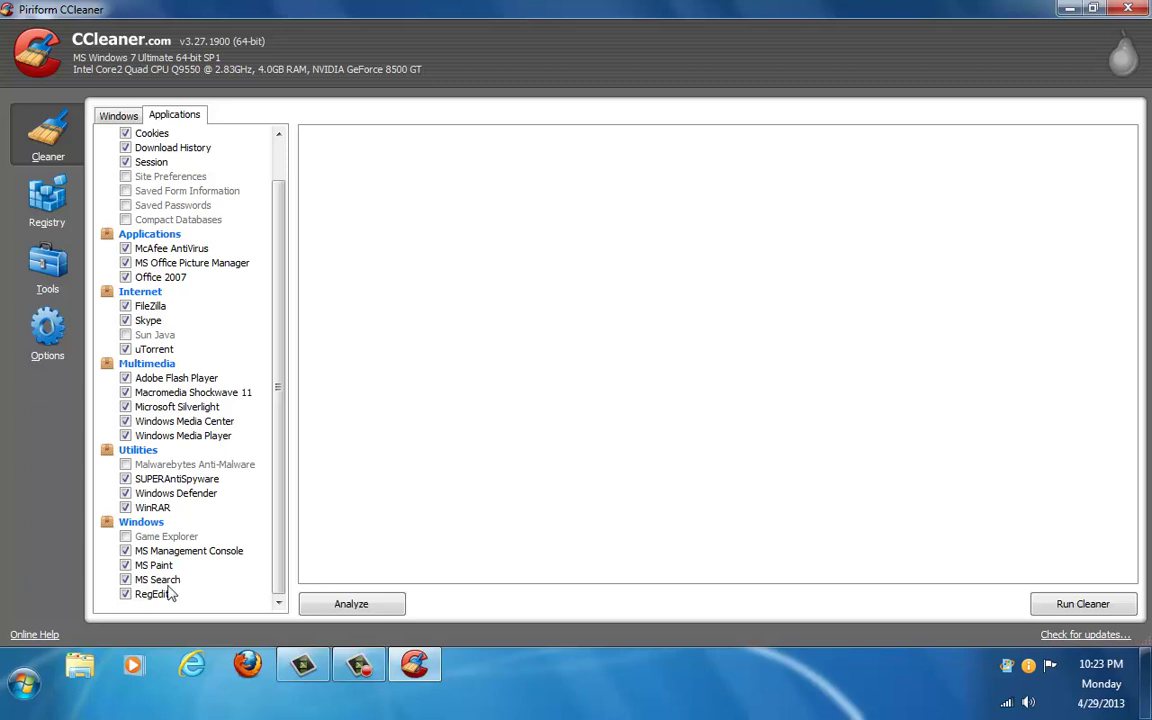
left_click_drag(282, 440, 262, 318)
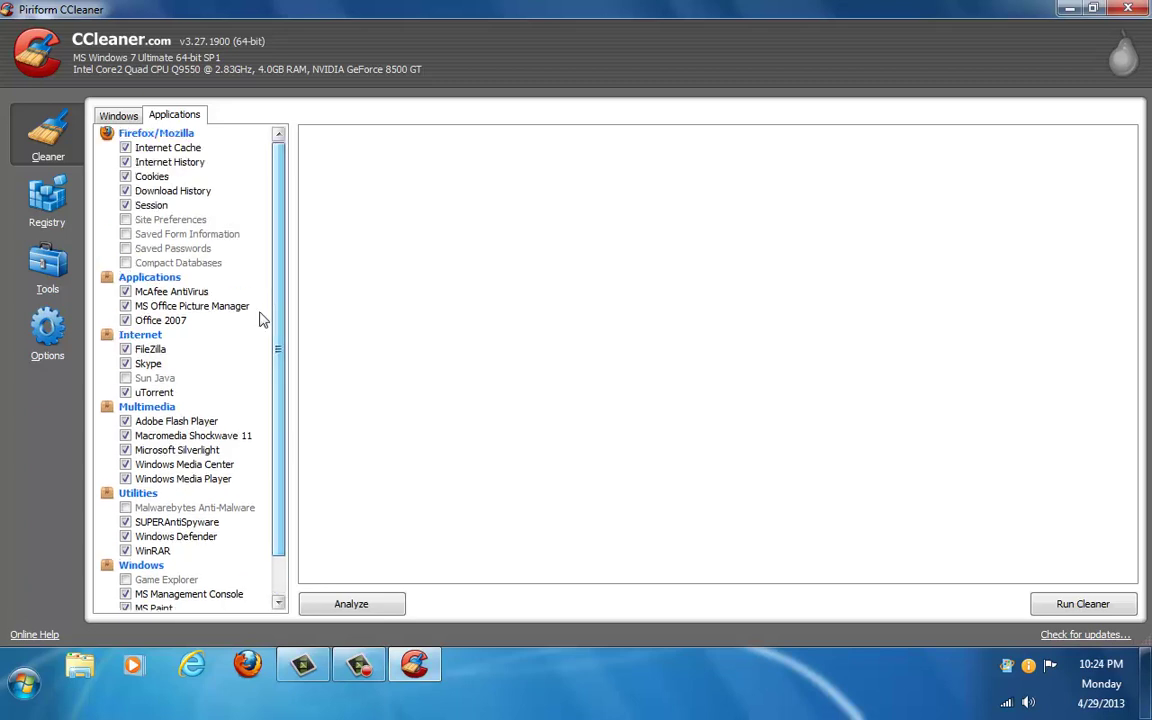
left_click(112, 120)
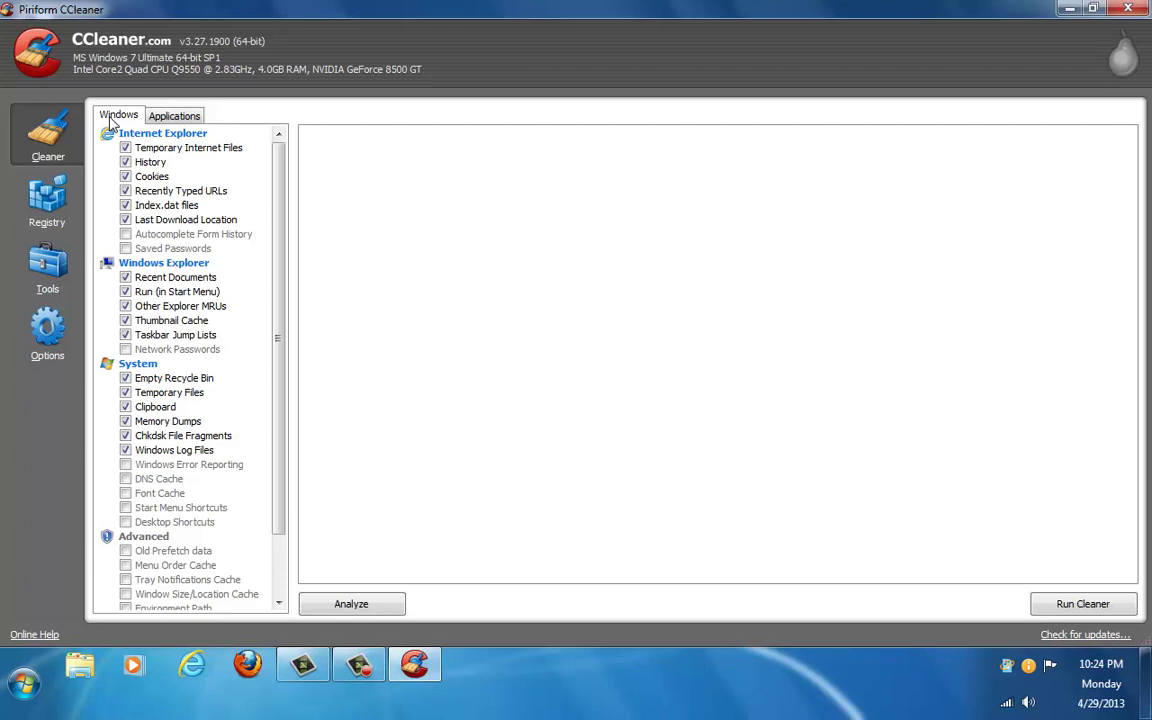
Step: Open the Windows folder on the OS (C:) drive in Windows Explorer
left_click(22, 683)
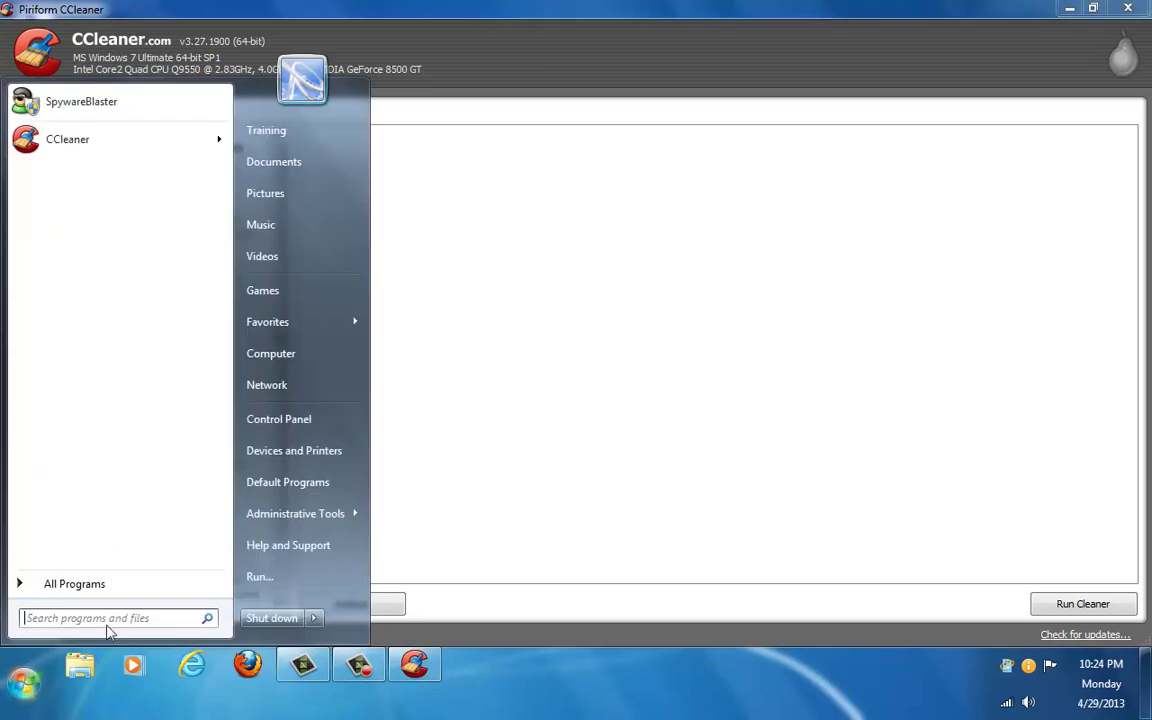
left_click(295, 354)
left_click(473, 172)
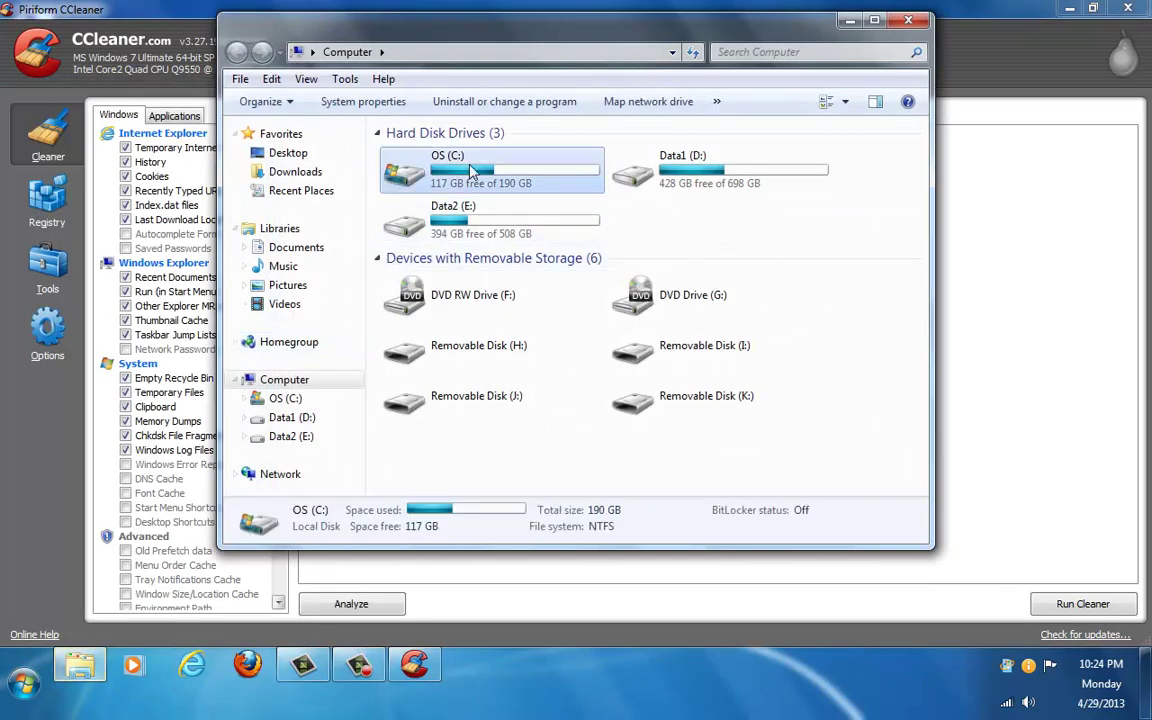
double_click(473, 172)
double_click(434, 456)
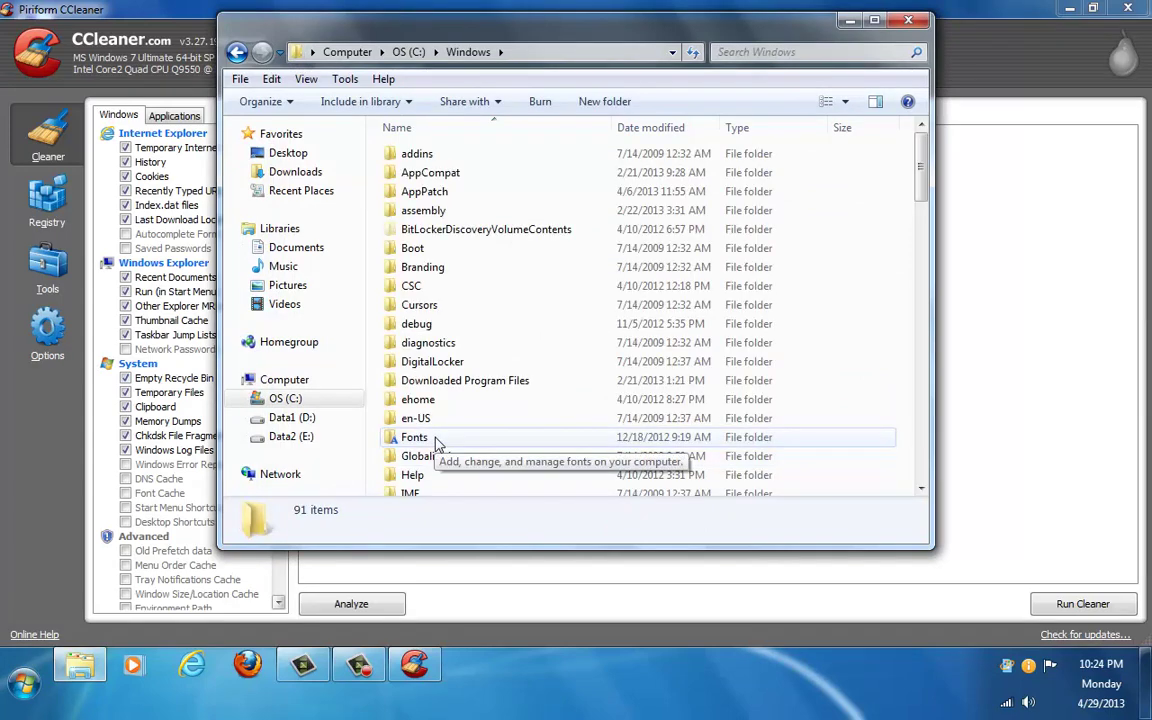
Step: Open the Minidump folder with permanent access granted, check its contents, and close the Explorer window
scroll(470, 432, "down", 2)
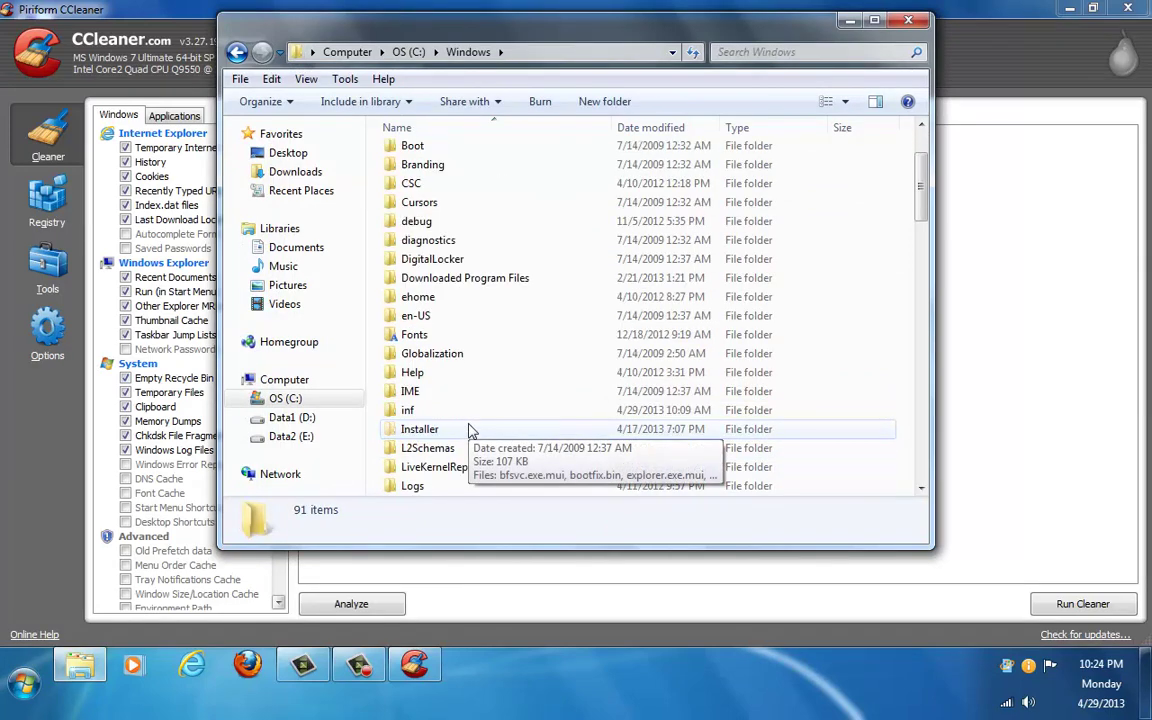
scroll(470, 430, "down", 2)
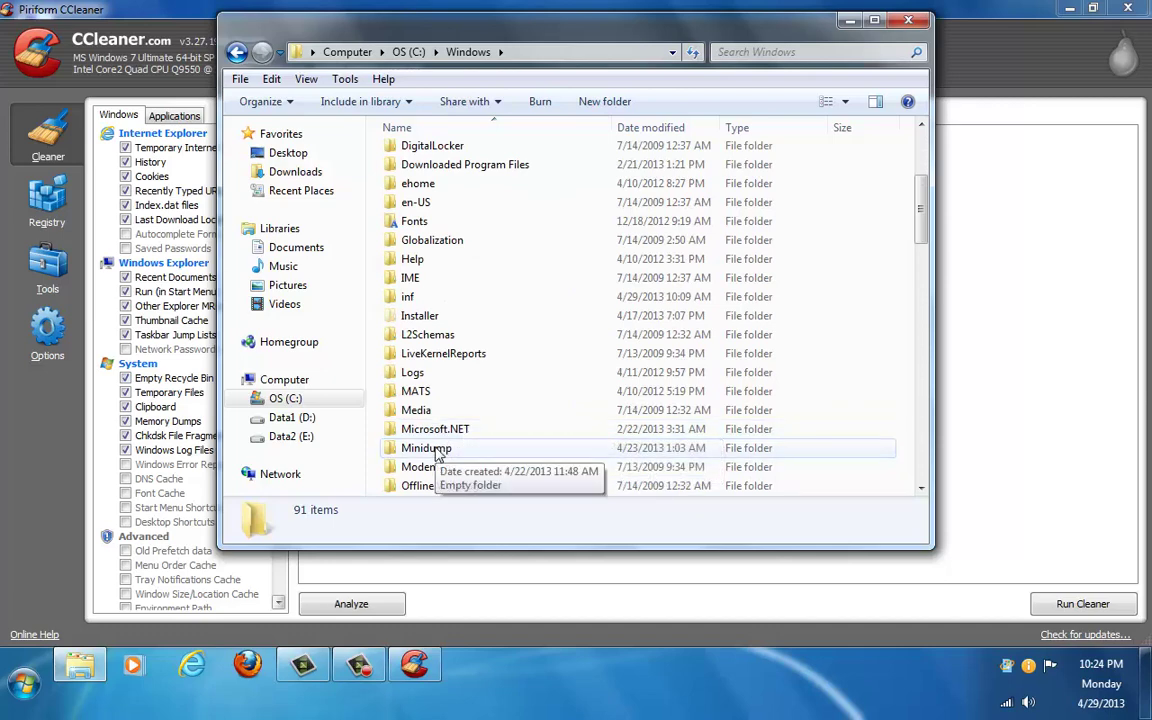
double_click(435, 450)
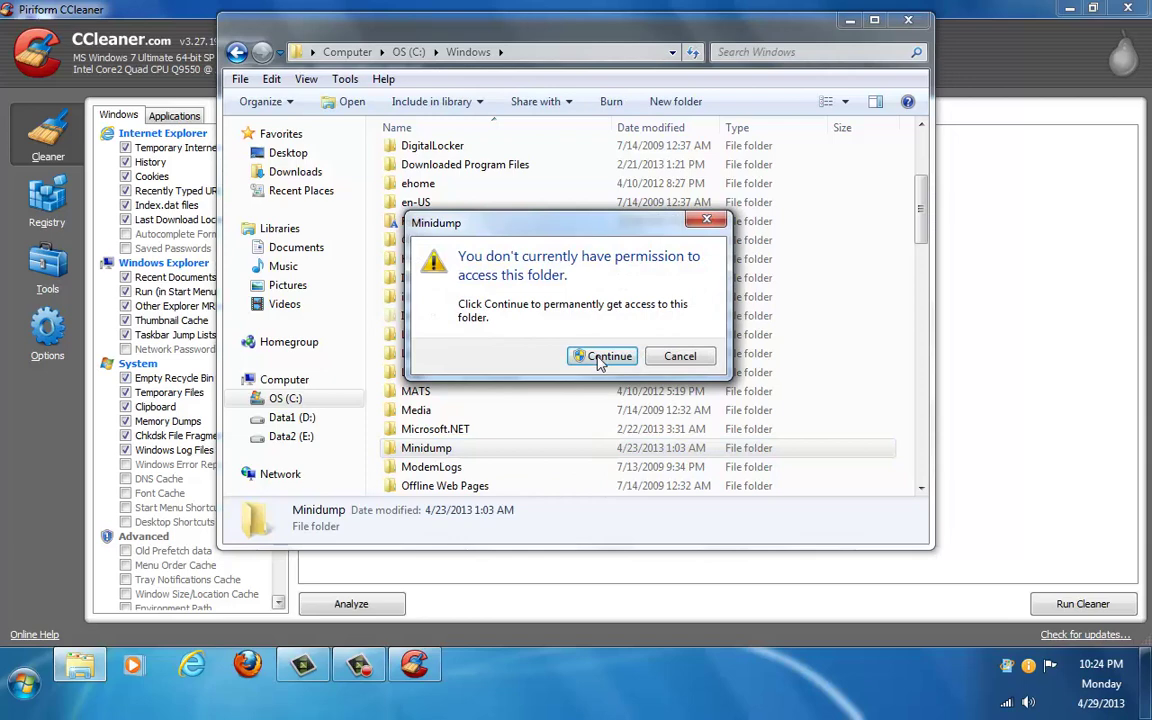
left_click(603, 356)
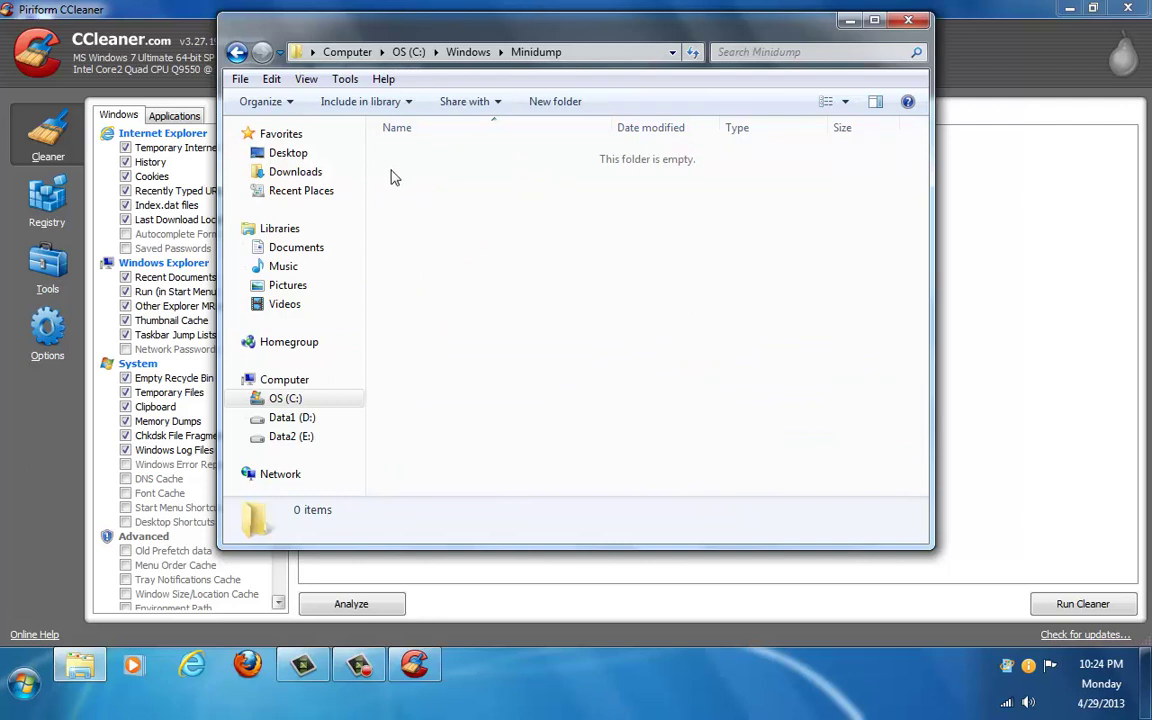
left_click(908, 22)
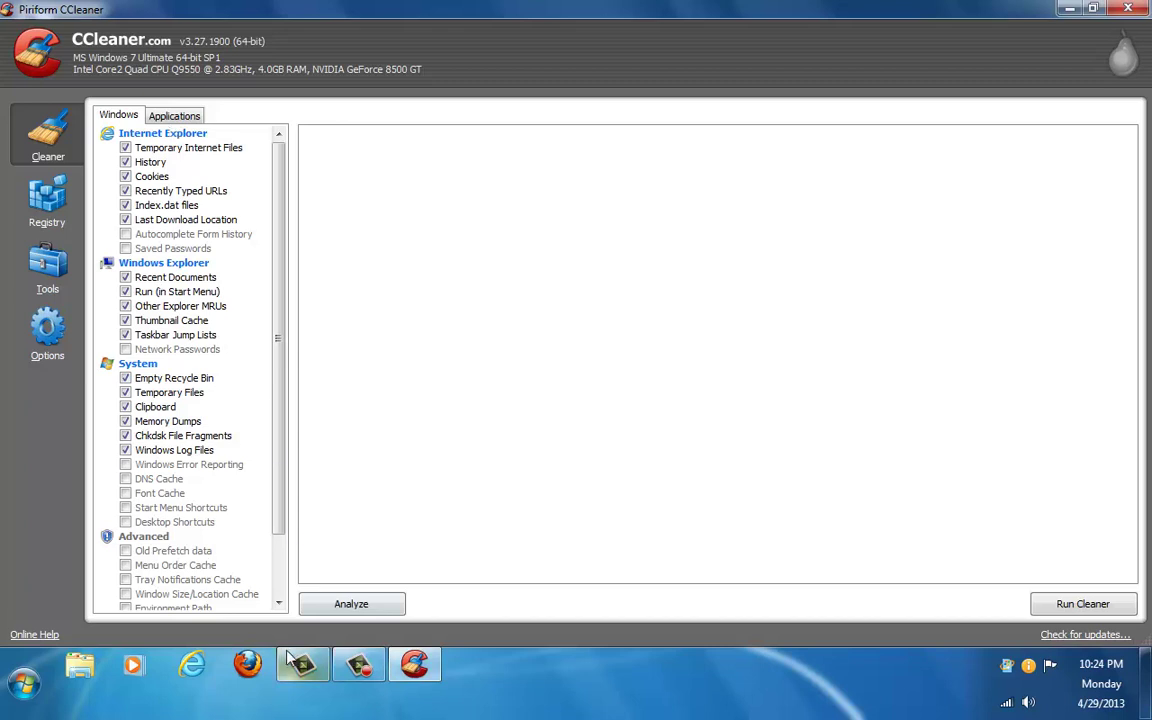
Step: Run the cleaner on the selected Windows and application items, and analyze the computer for remaining files
mouse_move(290, 662)
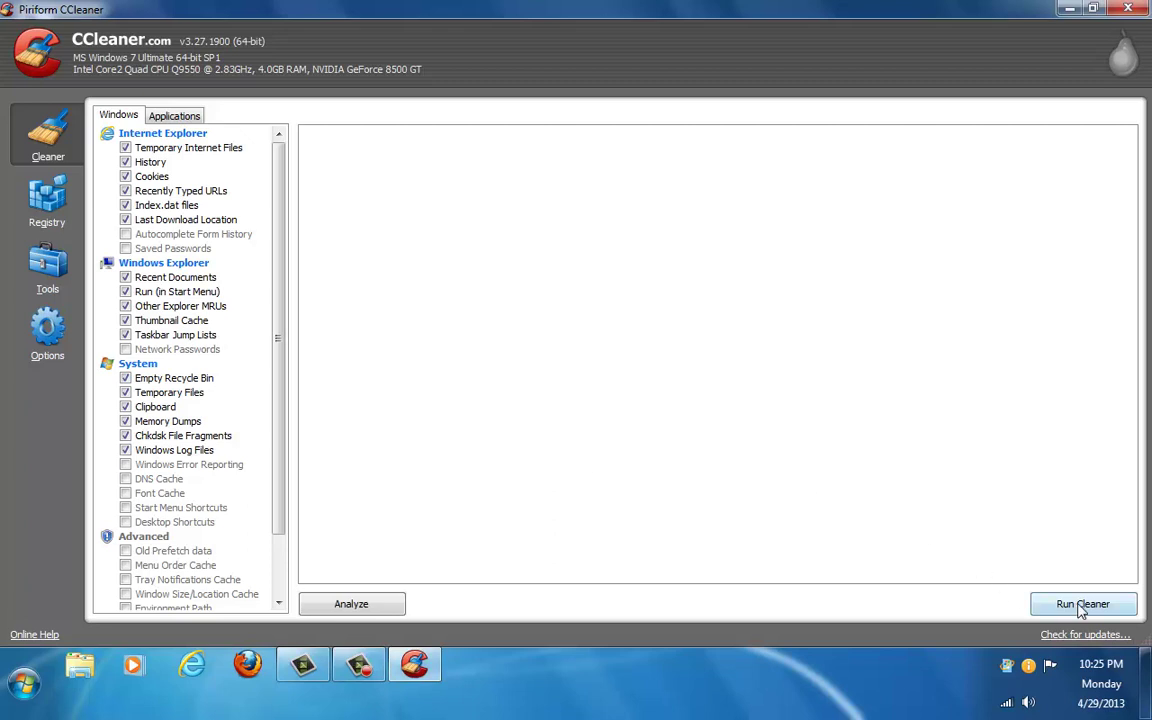
left_click(1081, 608)
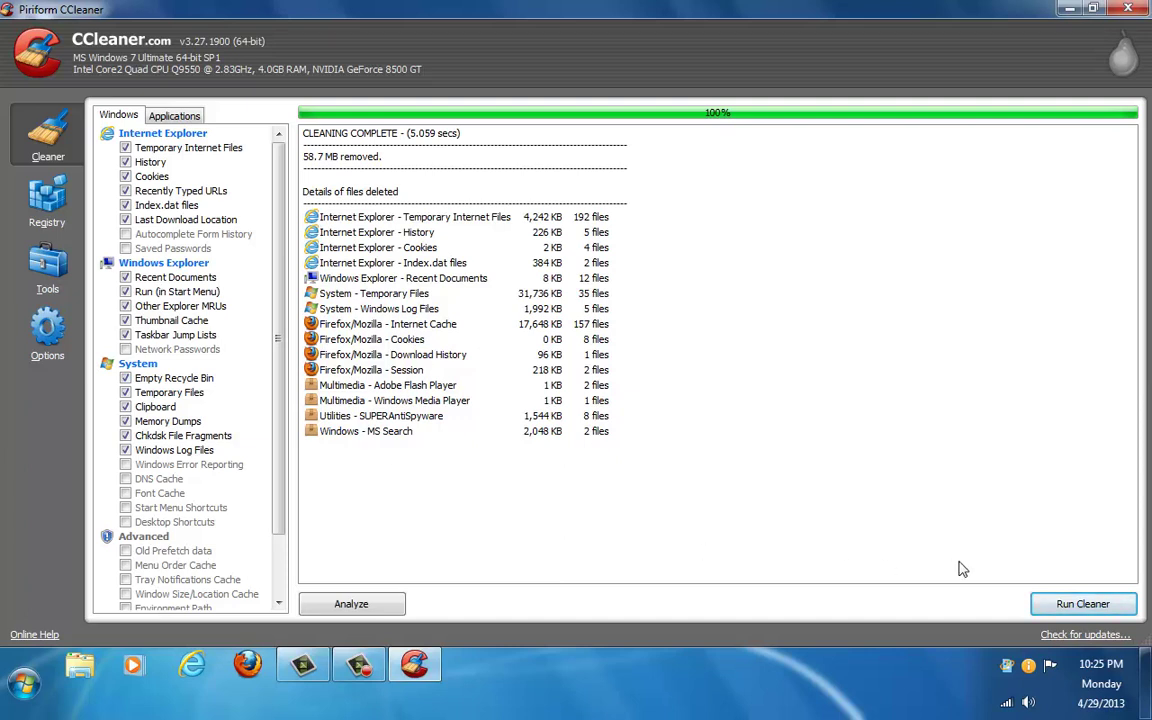
left_click(340, 606)
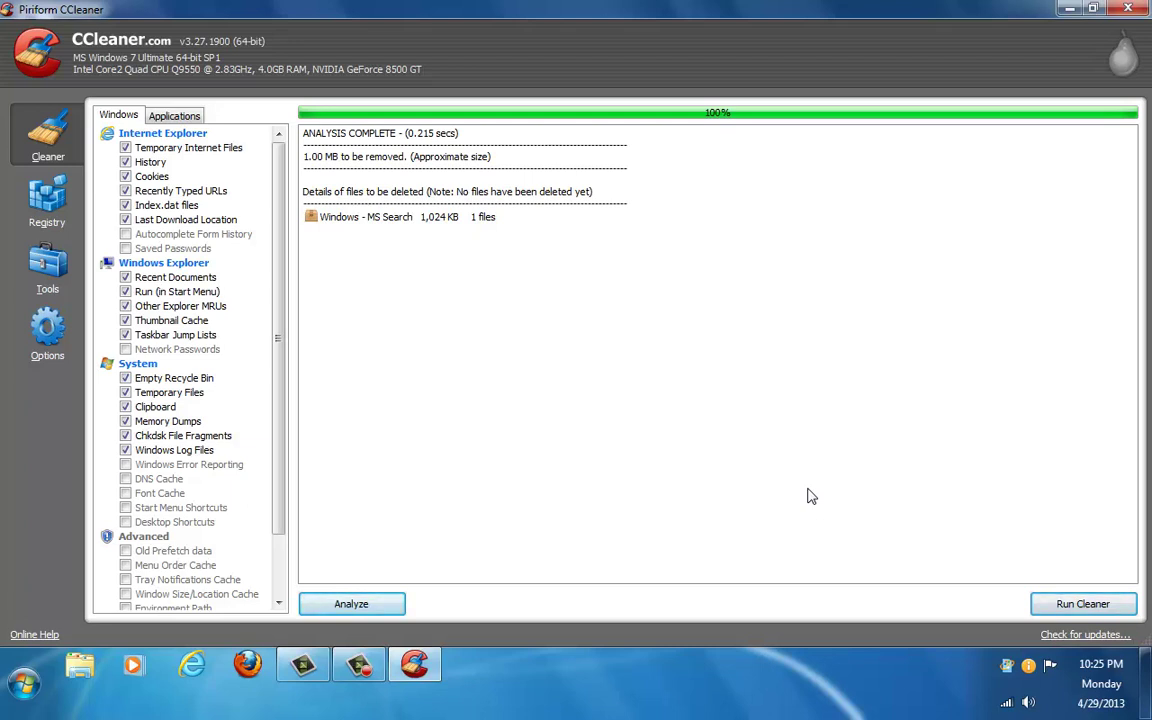
Step: Check online for a CCleaner update, highlight the offered version number on the web page, and close the browser
left_click(1076, 636)
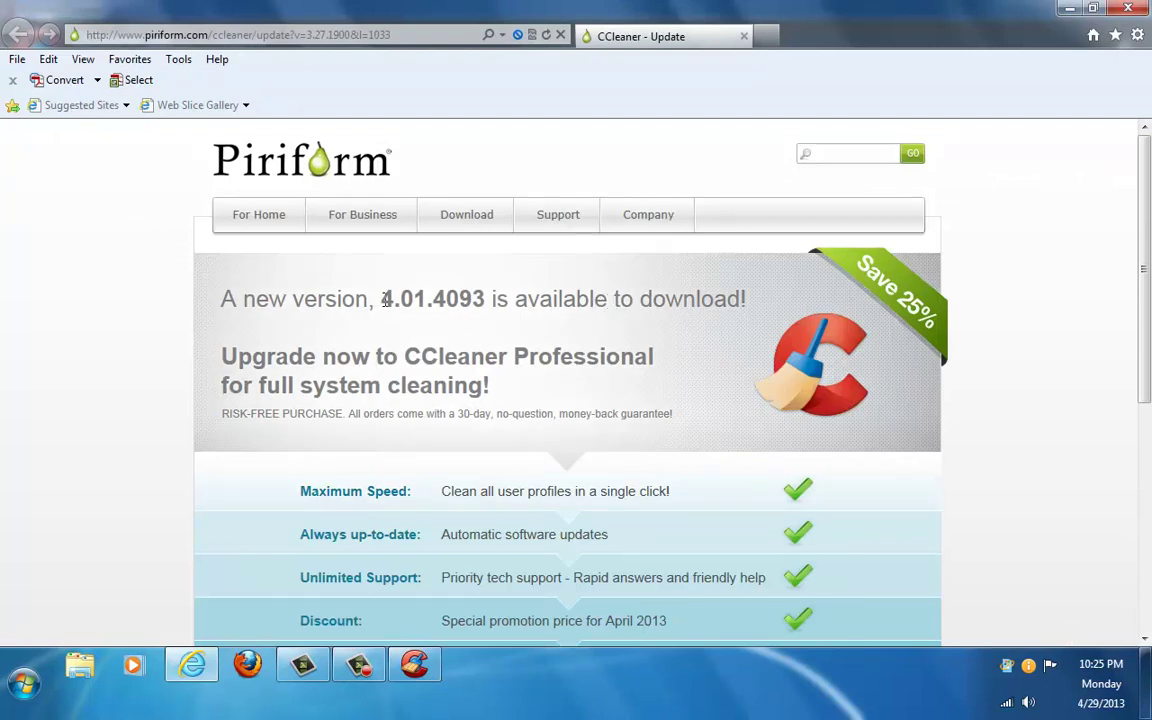
left_click_drag(383, 300, 470, 302)
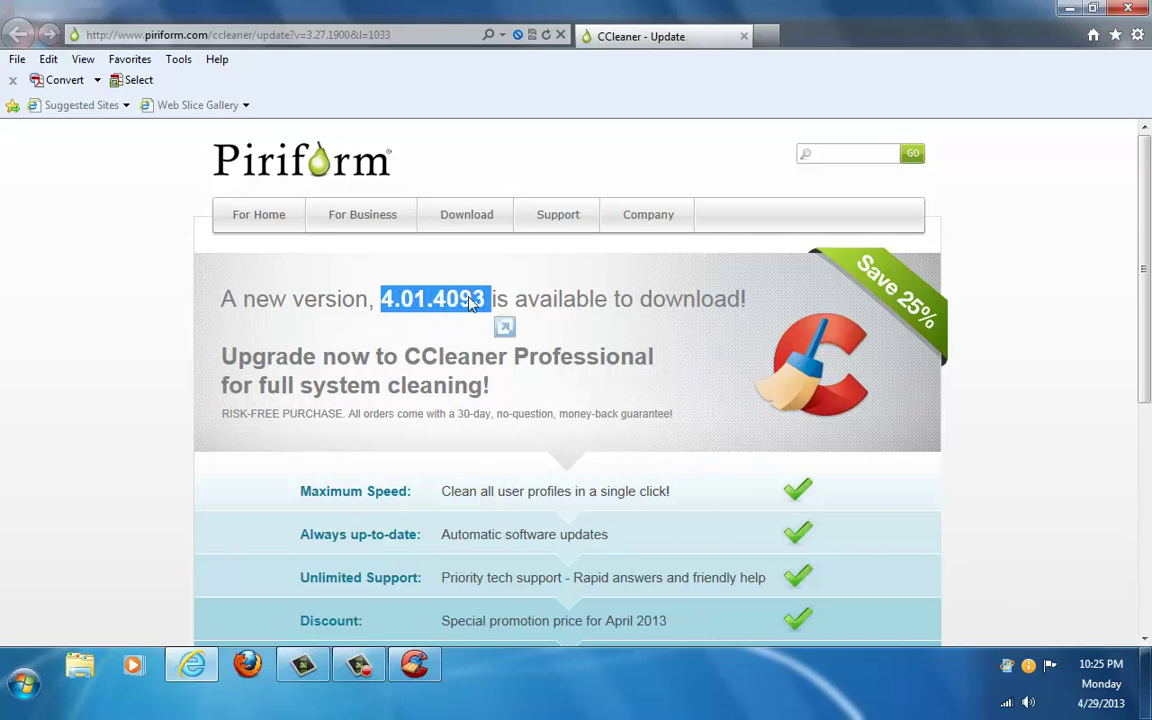
left_click(1129, 9)
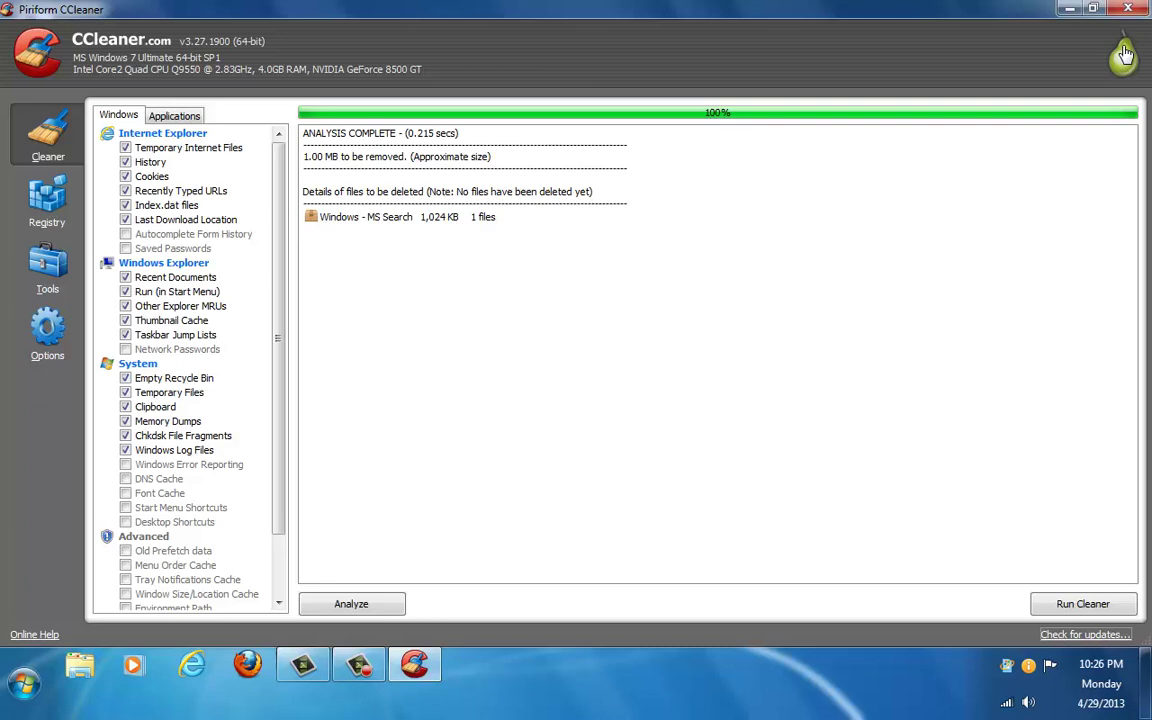
Step: Open the Piriform website from CCleaner and look through its home page
left_click(1123, 59)
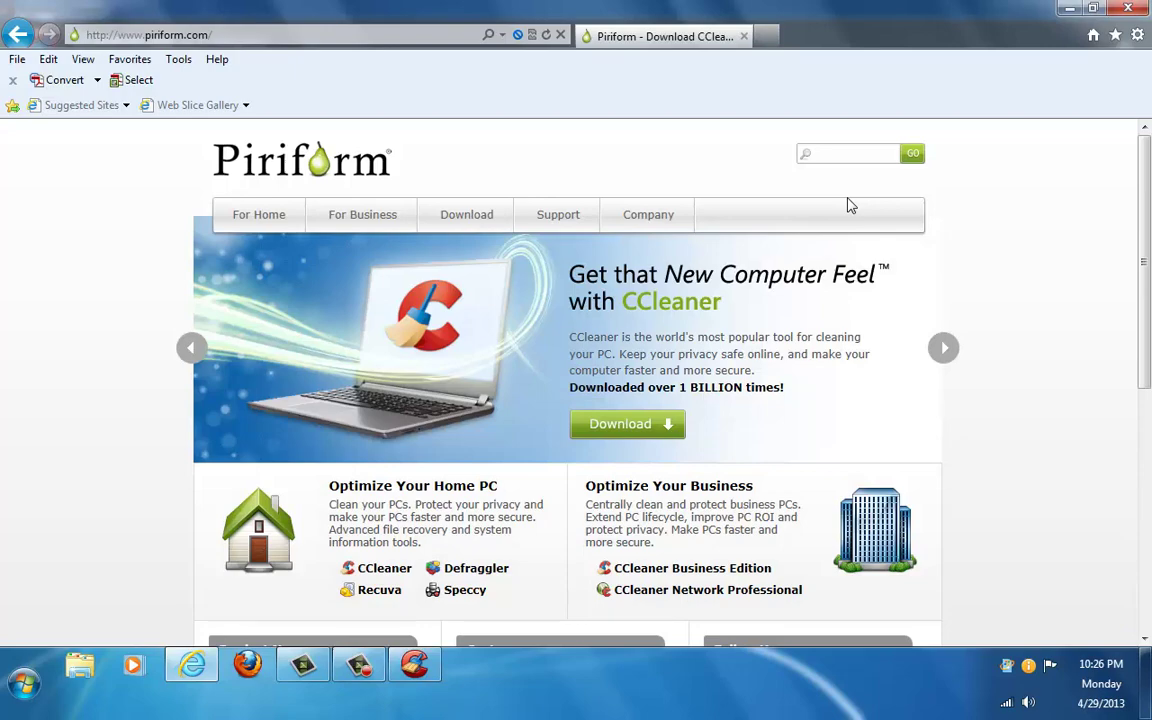
scroll(867, 314, "down", 3)
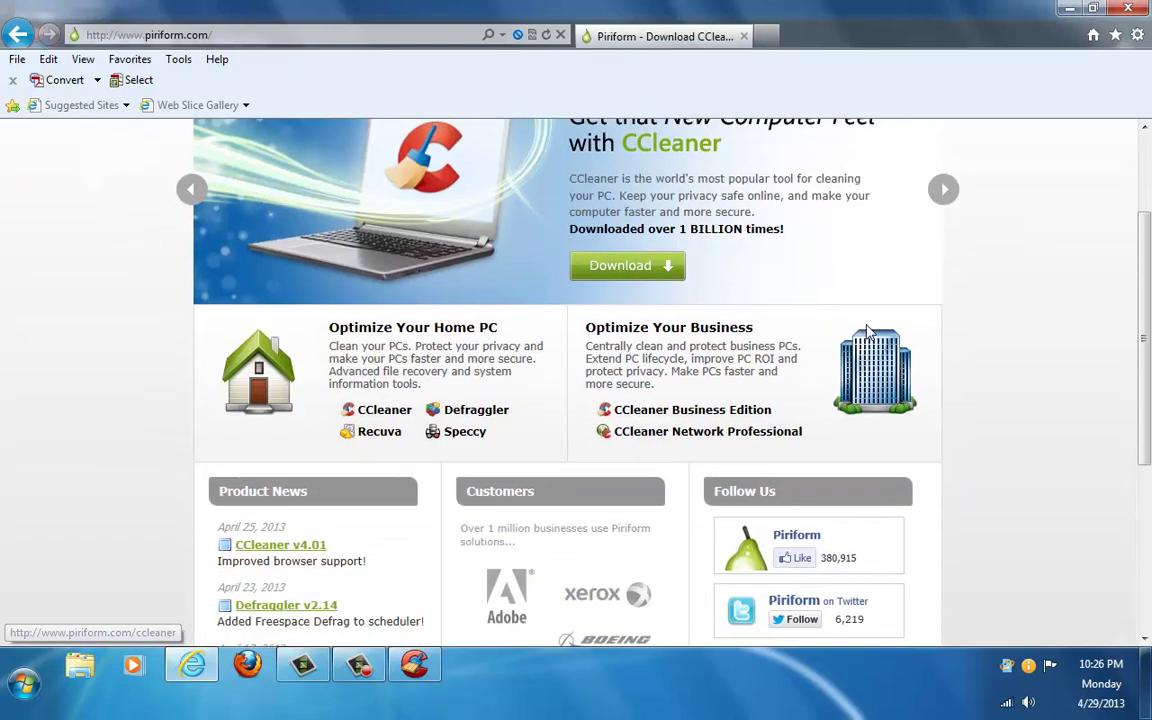
scroll(867, 332, "down", 3)
scroll(868, 332, "down", 2)
scroll(867, 330, "up", 5)
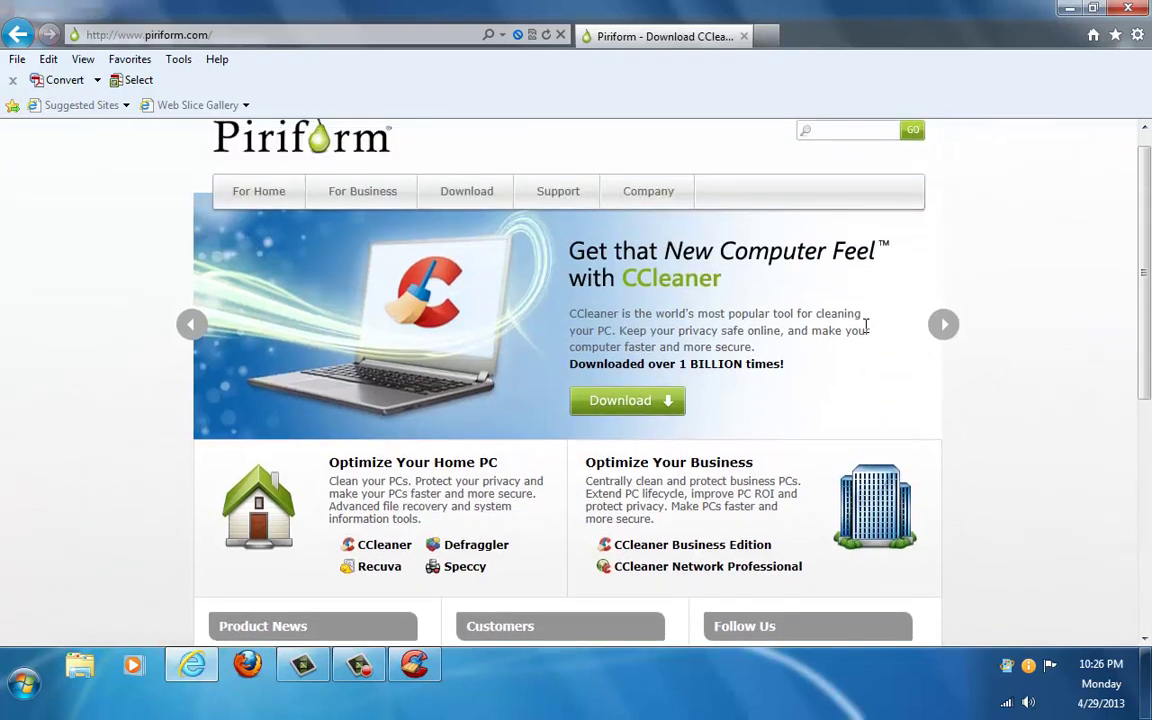
Step: Open the Piriform Support page, look through its contents, and return to CCleaner
mouse_move(560, 196)
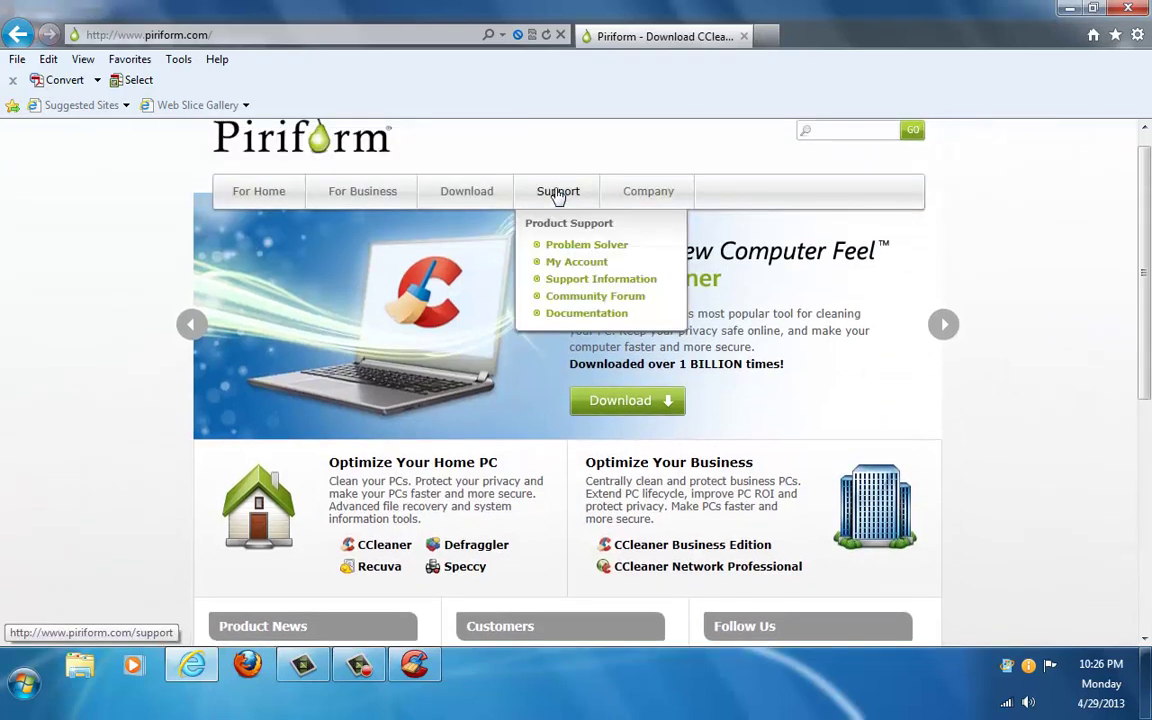
left_click(558, 193)
mouse_move(632, 213)
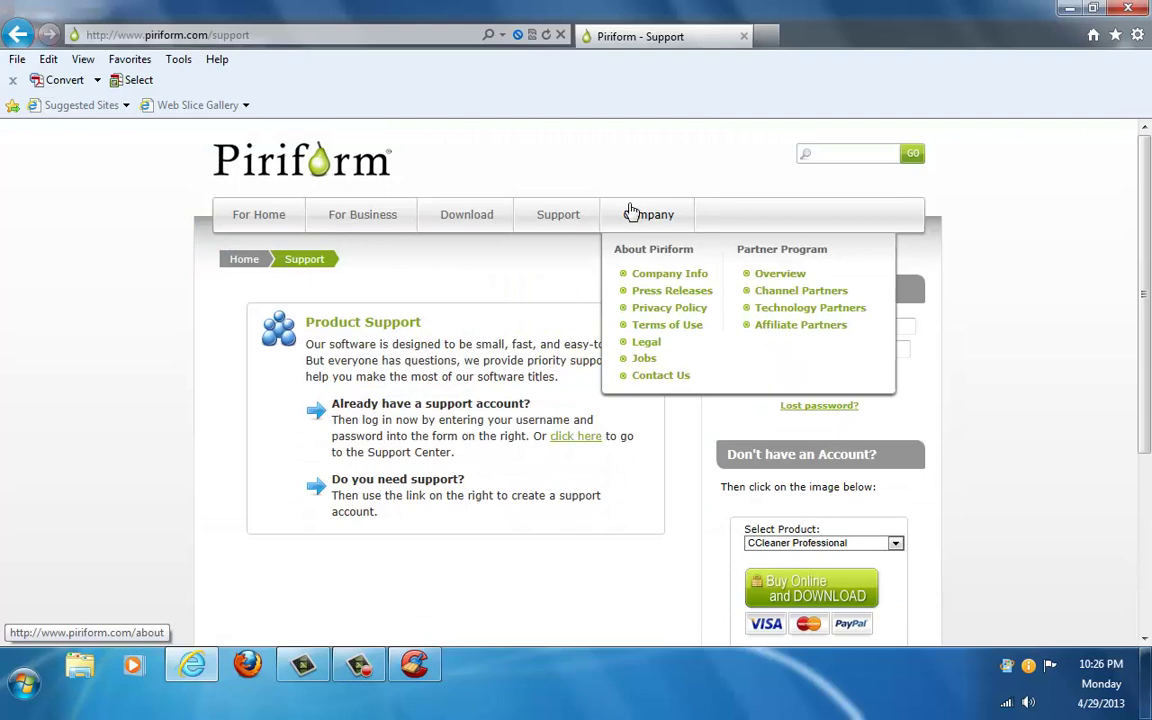
scroll(470, 392, "down", 3)
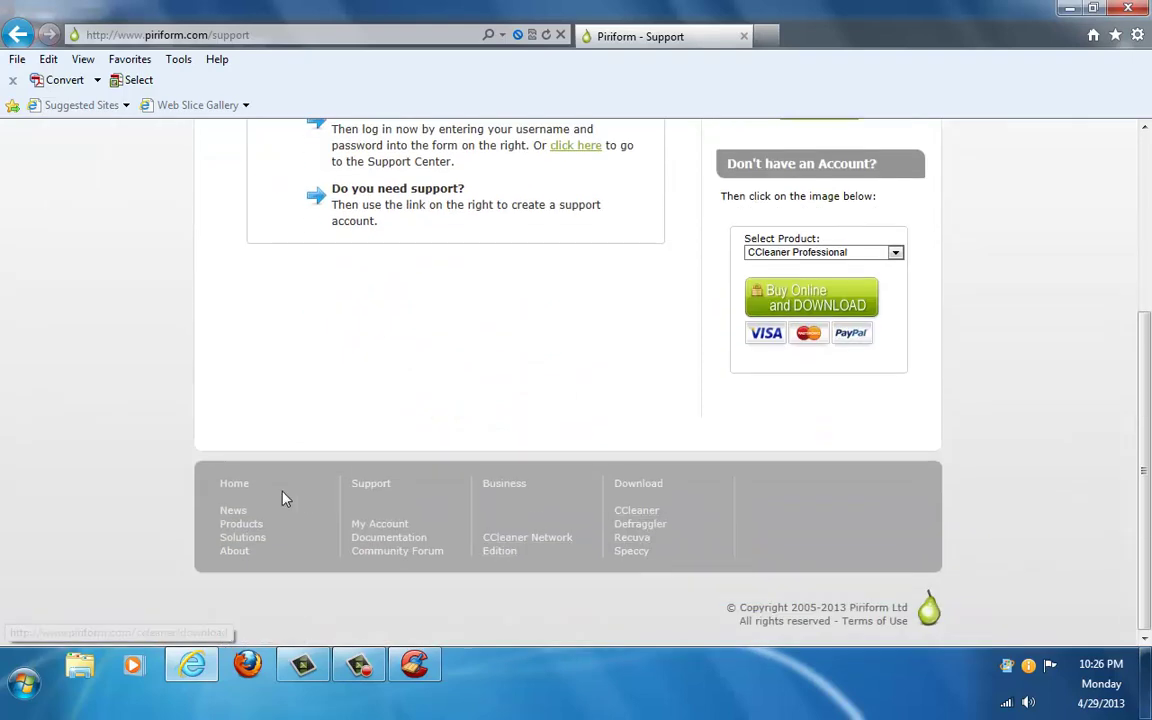
left_click_drag(1140, 335, 1135, 143)
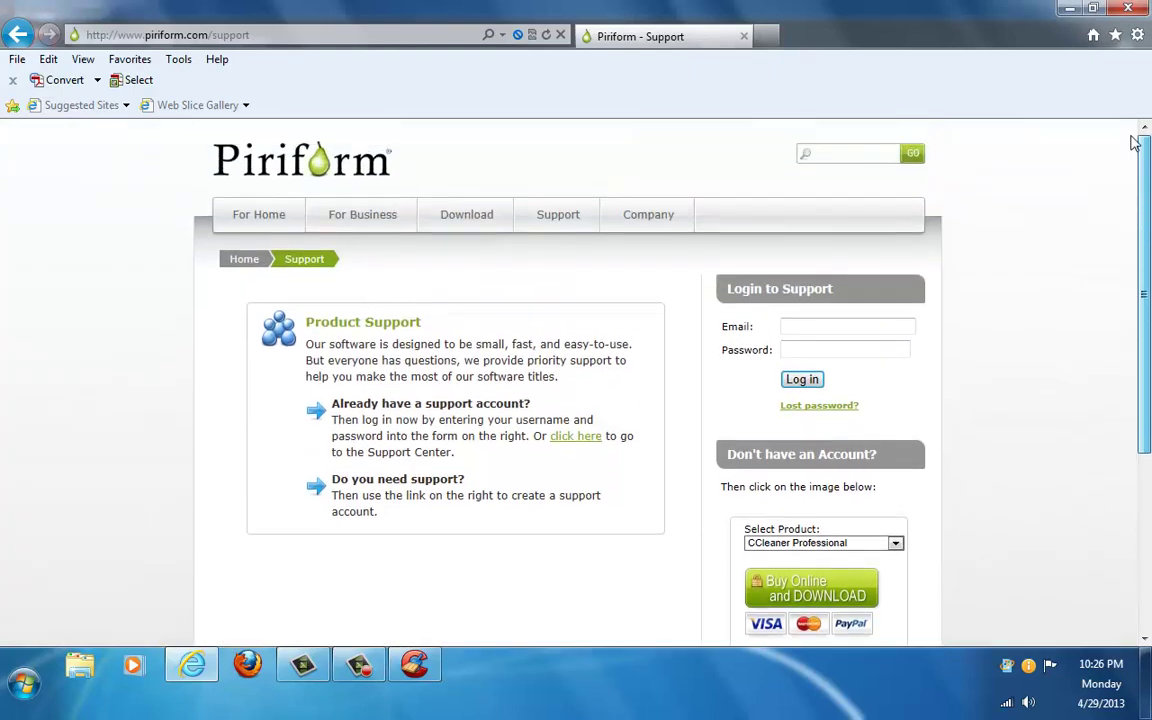
left_click(1070, 8)
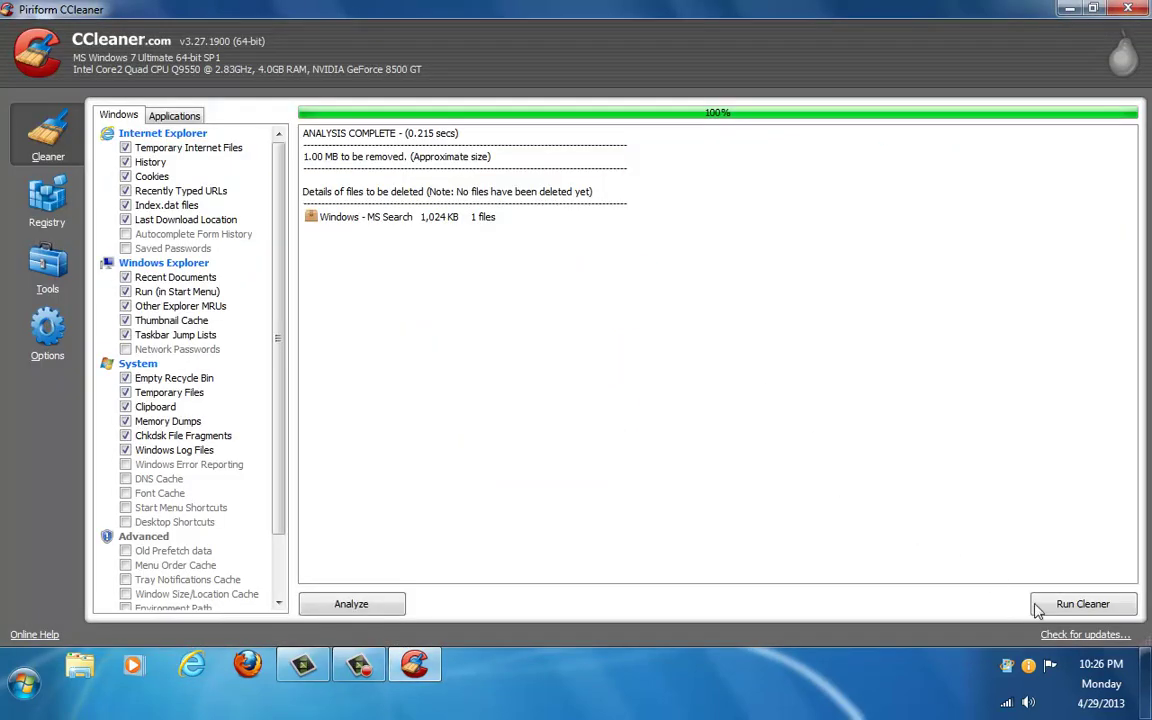
Step: Run the cleaner again on the selected items and close CCleaner
left_click(1072, 604)
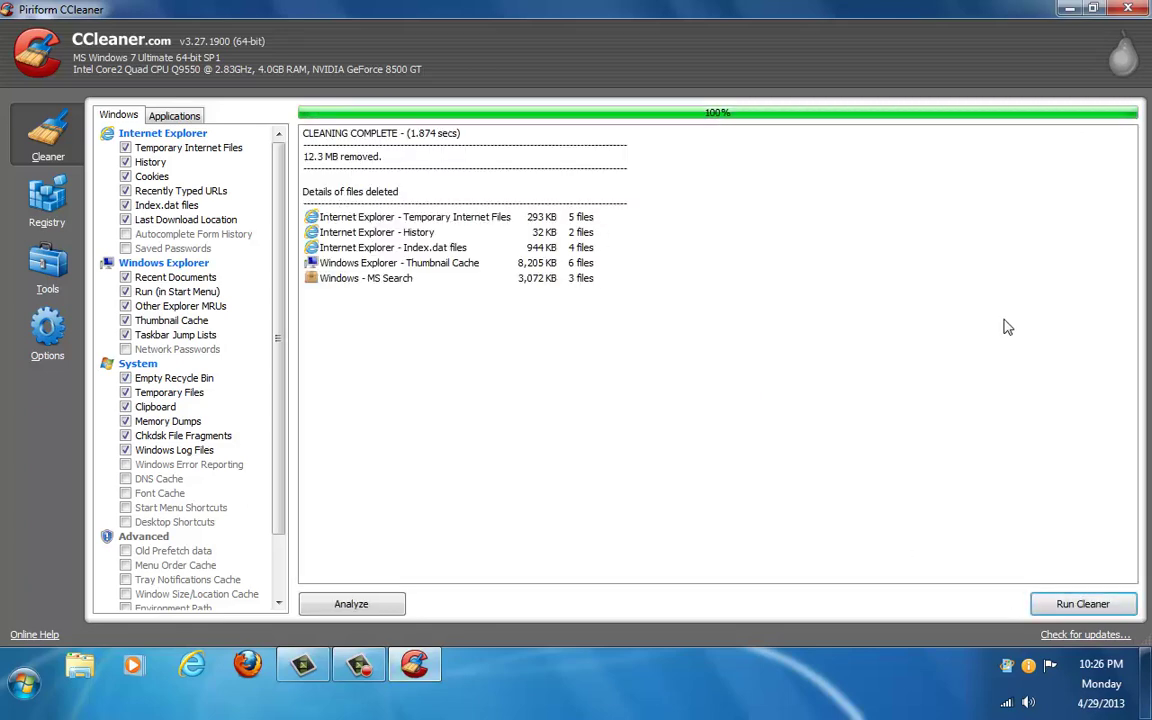
left_click(1130, 10)
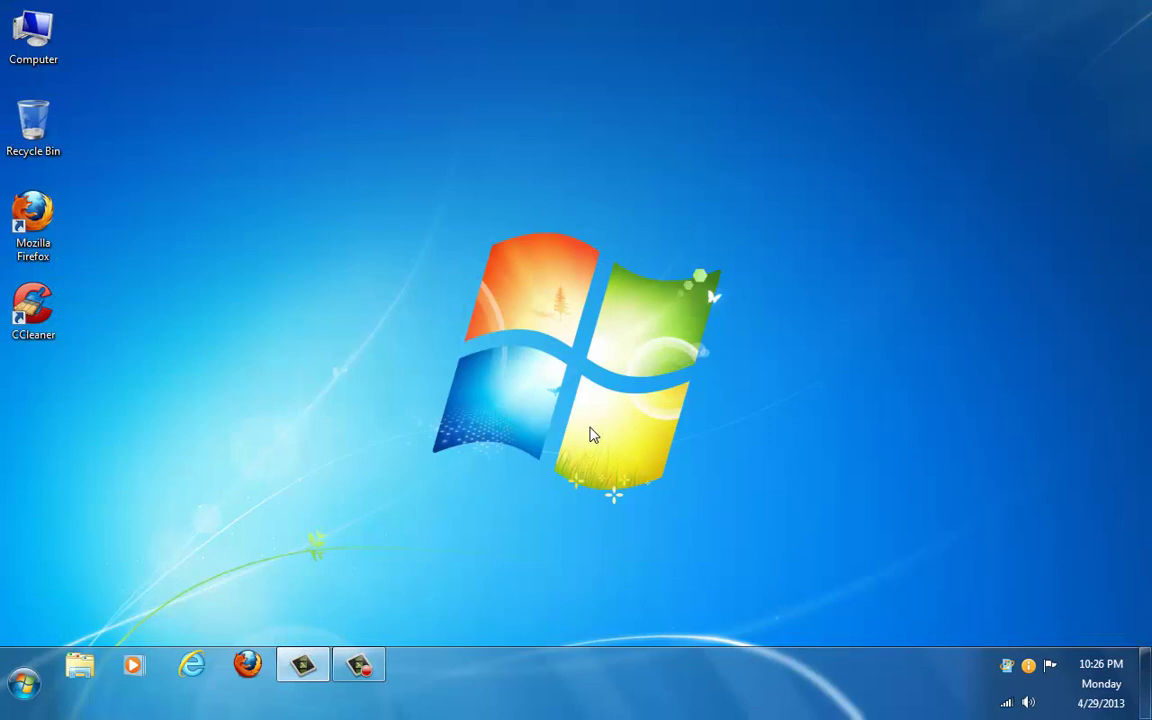